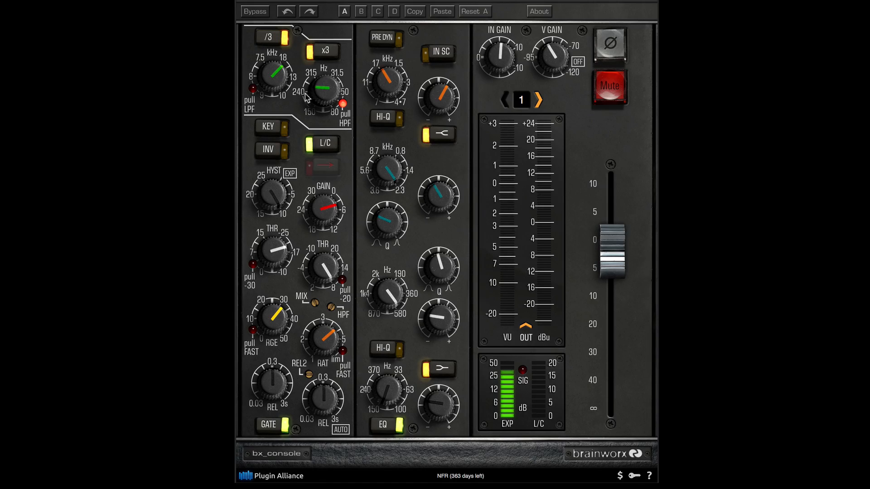
# Lower the output fader on channel 1, then bring it back up slightly to balance the level.
pyautogui.moveTo(322, 99)
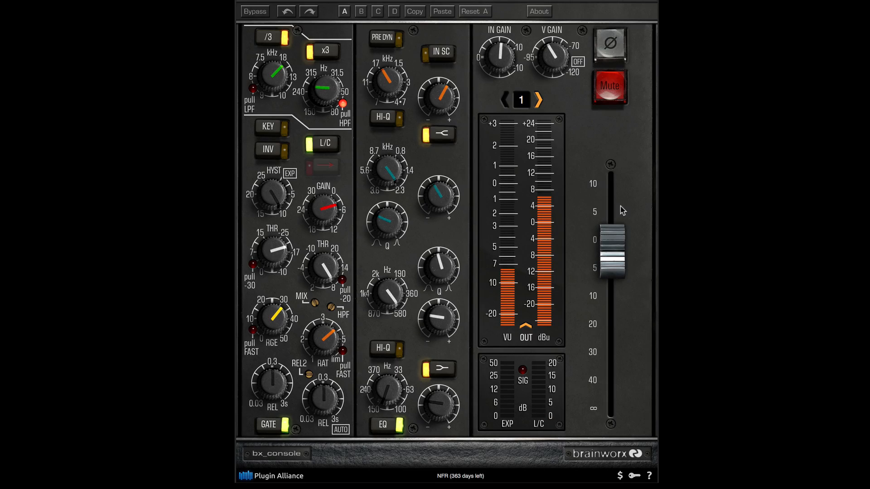
pyautogui.moveTo(613, 243); pyautogui.dragTo(614, 256)
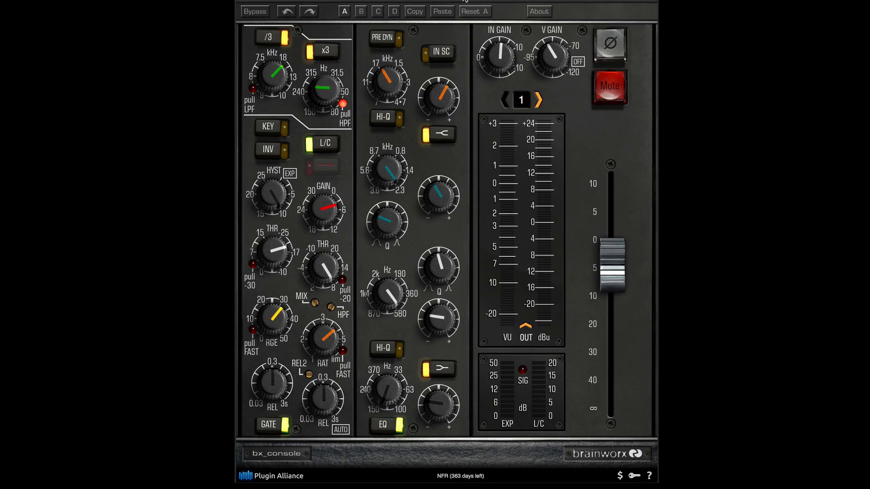
pyautogui.moveTo(614, 251); pyautogui.dragTo(614, 245)
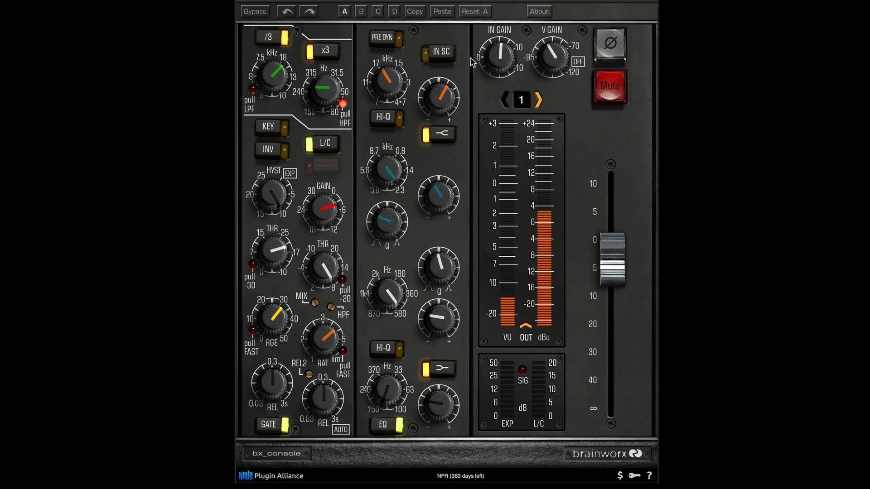
# Raise the gain of the high-frequency EQ band further and turn up the high-mid band's gain.
pyautogui.moveTo(443, 94)
pyautogui.moveTo(444, 94); pyautogui.dragTo(441, 88)
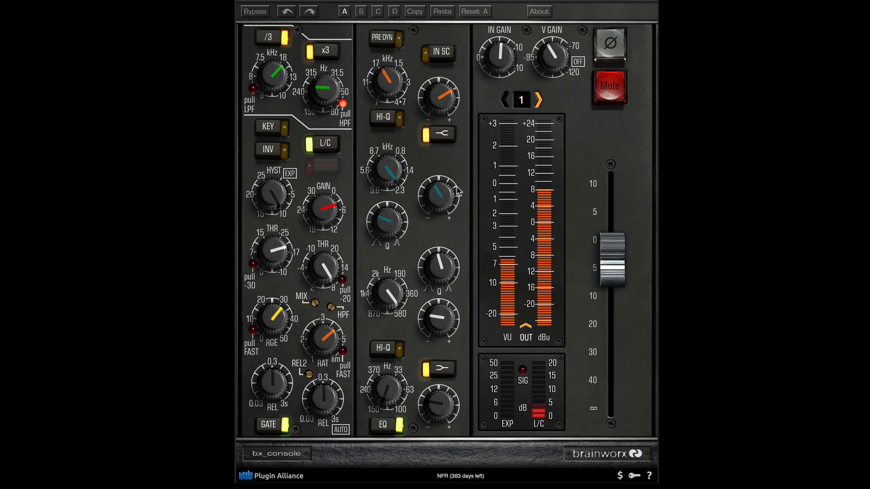
pyautogui.moveTo(447, 204)
pyautogui.moveTo(448, 204); pyautogui.dragTo(449, 181)
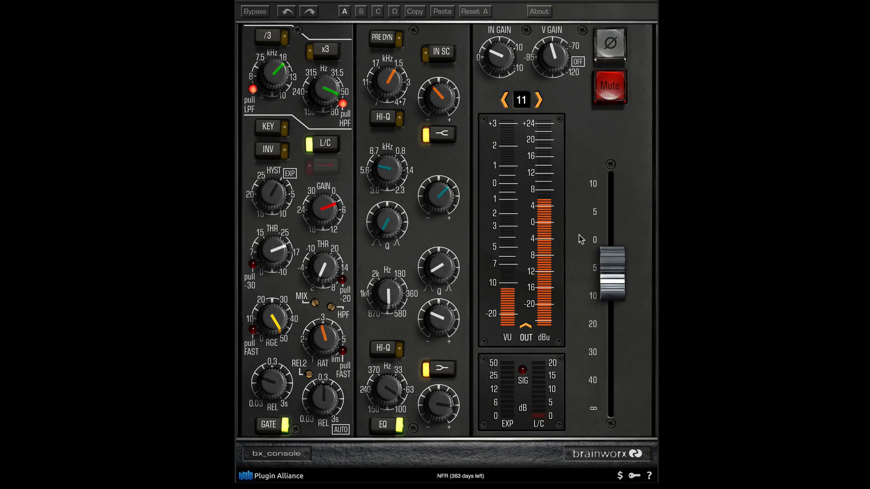
# Lower the output fader slightly on the channel 11 strip and step its channel number upward past 14.
pyautogui.moveTo(609, 272); pyautogui.dragTo(608, 276)
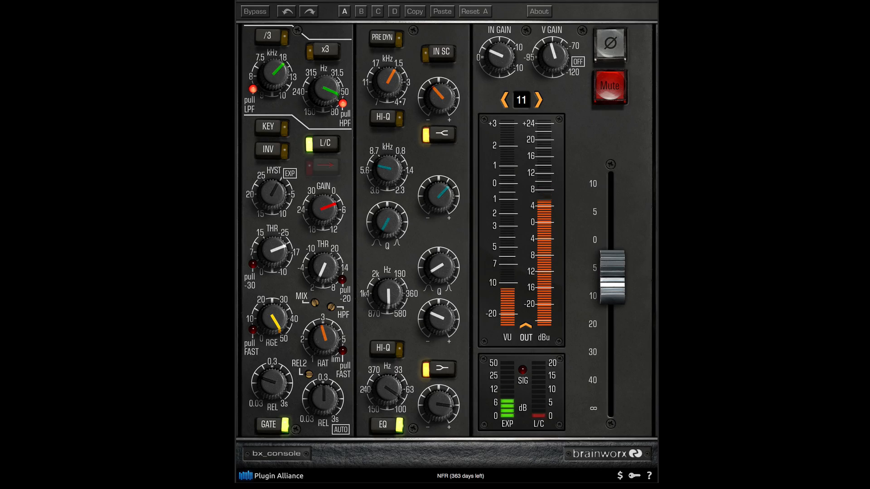
pyautogui.click(539, 100)
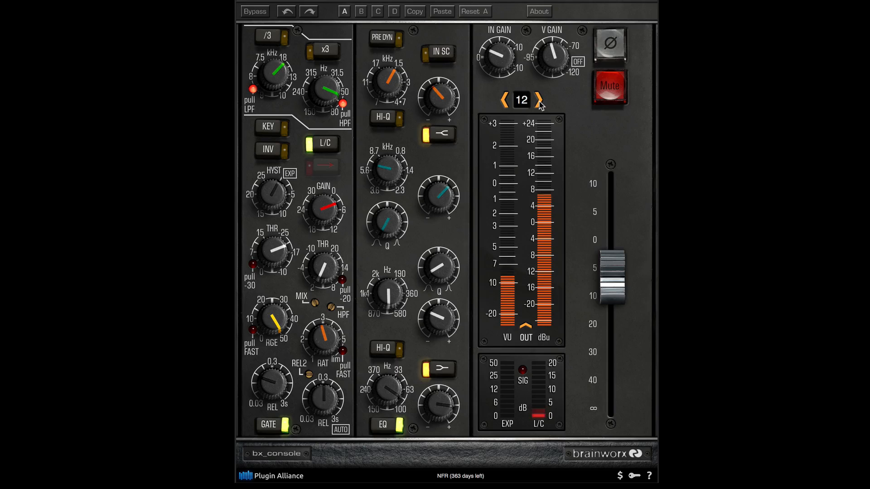
pyautogui.click(539, 100)
pyautogui.click(538, 101)
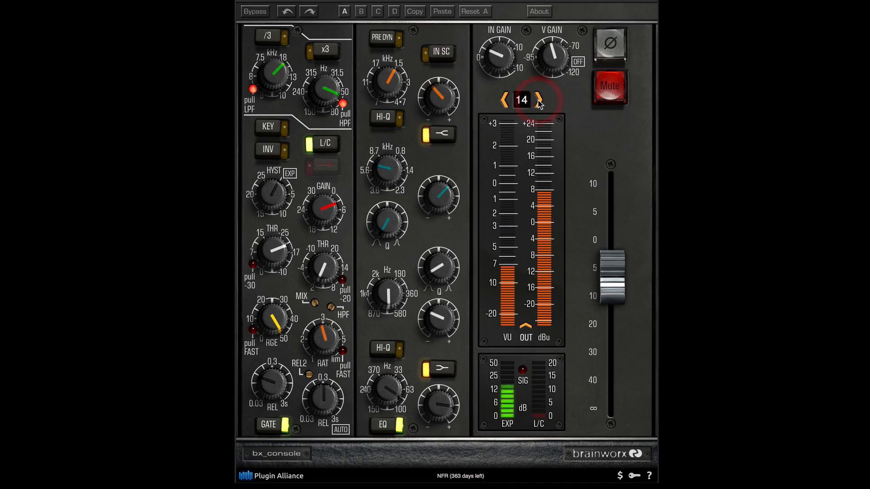
pyautogui.click(538, 100)
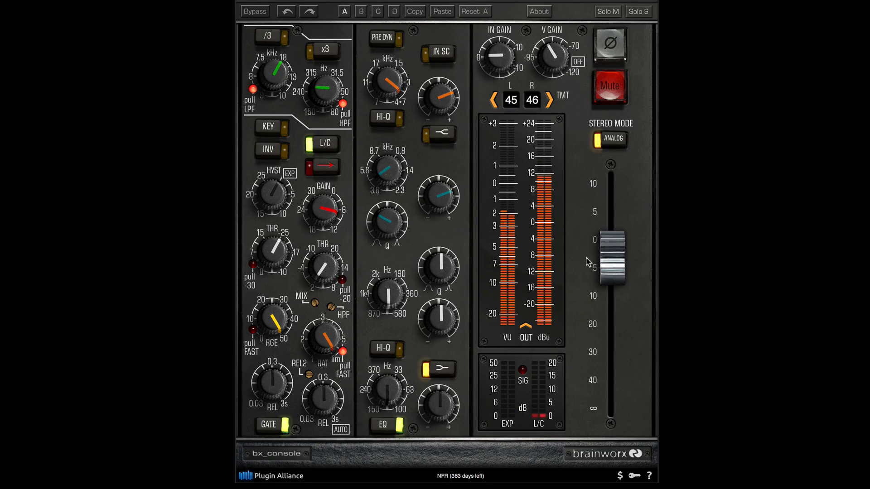
# Lower the output fader slightly on the stereo strip using channels 45 and 46.
pyautogui.moveTo(605, 270); pyautogui.dragTo(604, 273)
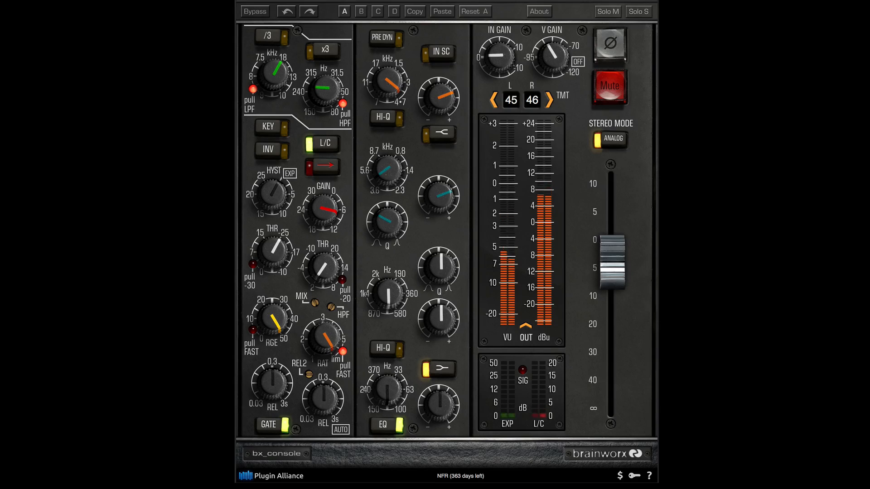
# Compare the sound with the high-pass filter off and on, and change the low-pass filter's cutoff frequency.
pyautogui.click(327, 95)
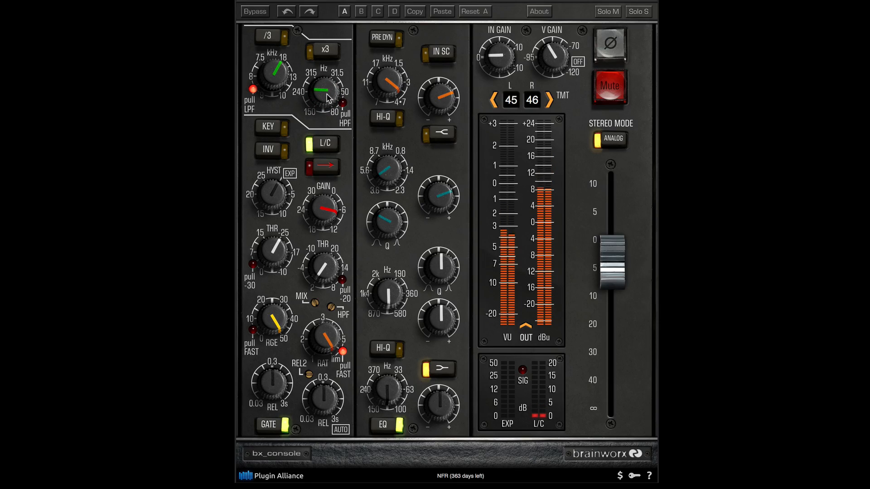
pyautogui.click(328, 96)
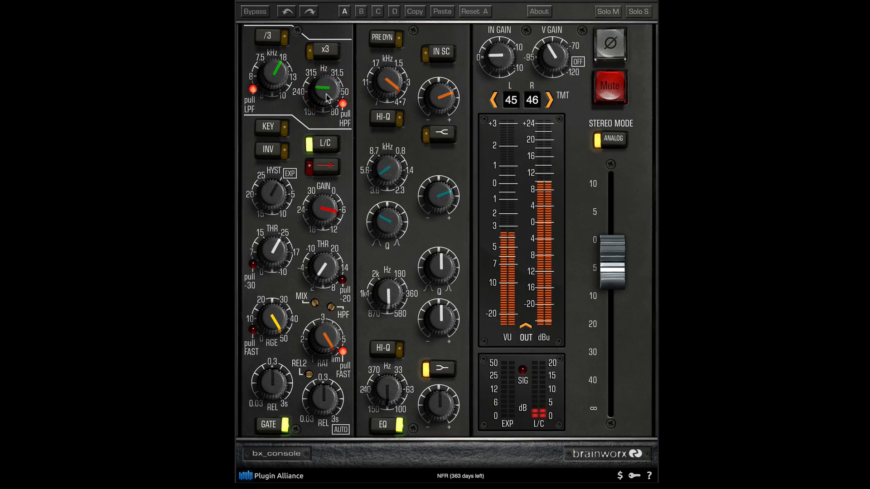
pyautogui.moveTo(288, 80); pyautogui.dragTo(270, 13)
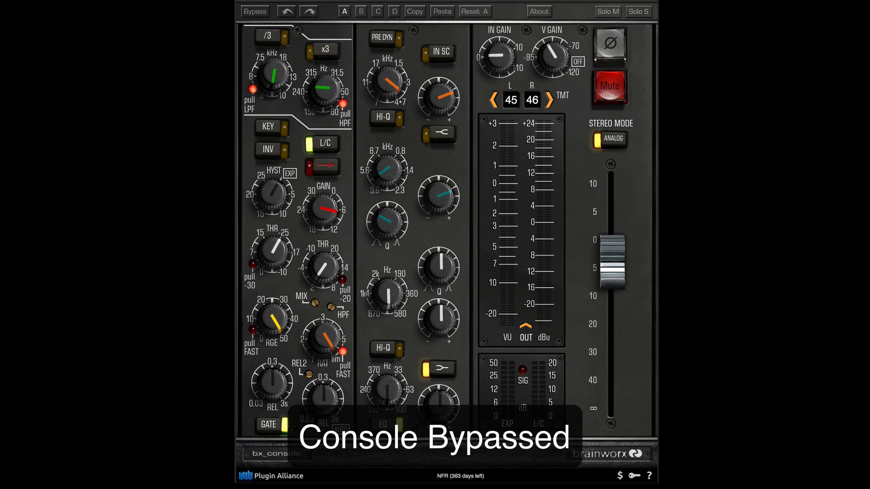
# Switch the stereo mode to digital and step the TMT channel number up to 49 for both sides.
pyautogui.click(607, 142)
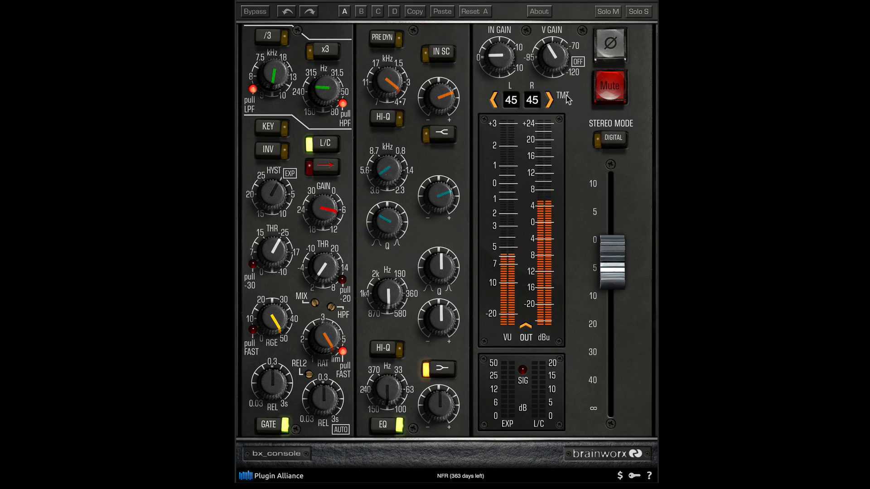
pyautogui.click(550, 100)
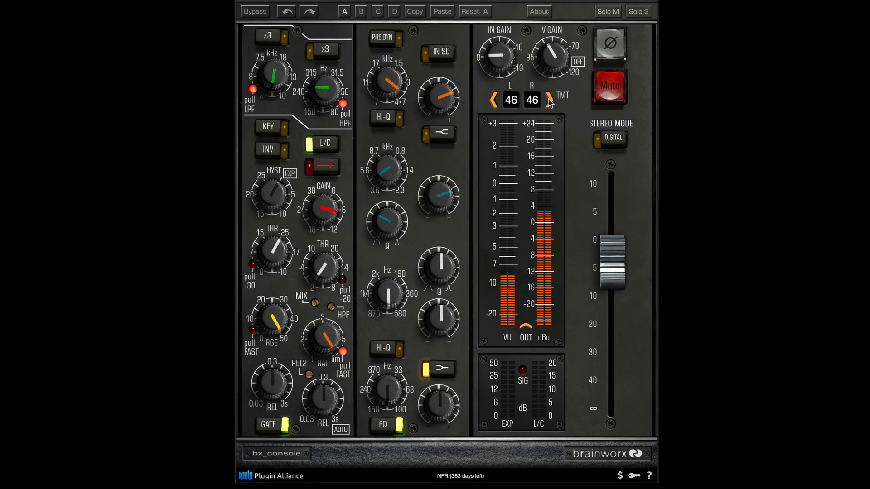
pyautogui.click(549, 100)
pyautogui.click(549, 100)
pyautogui.click(549, 100)
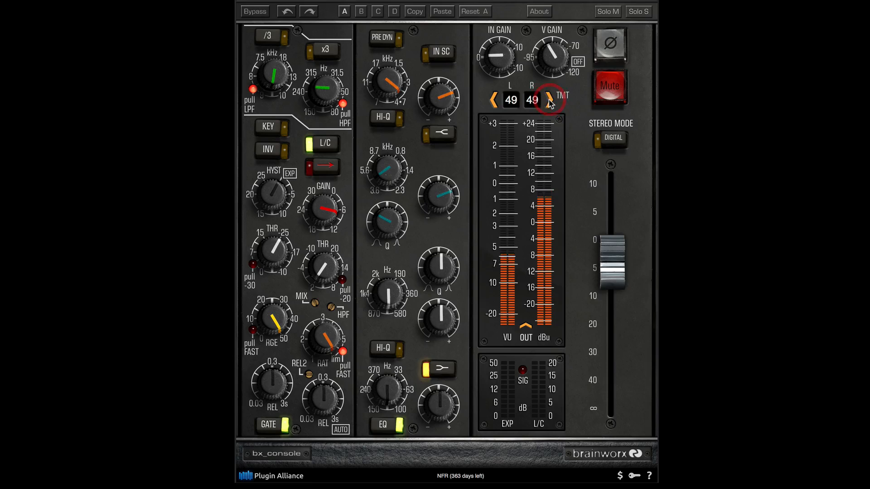
# Step the TMT channel numbers down seven positions and switch the stereo mode back to analog.
pyautogui.click(493, 99)
pyautogui.click(493, 100)
pyautogui.click(493, 99)
pyautogui.click(493, 100)
pyautogui.click(494, 100)
pyautogui.click(494, 99)
pyautogui.click(493, 100)
pyautogui.click(493, 100)
pyautogui.click(602, 142)
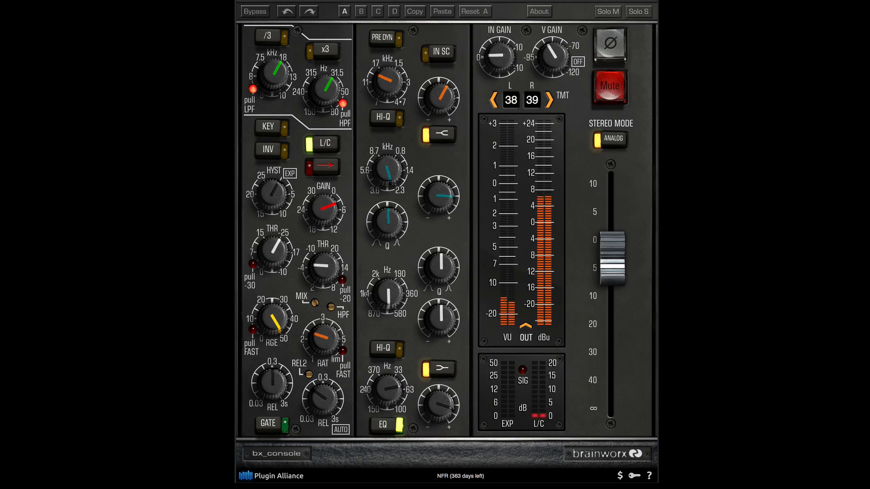
# Lower the output fader in stages on the stereo strip using channels 38 and 39.
pyautogui.moveTo(617, 268); pyautogui.dragTo(618, 272)
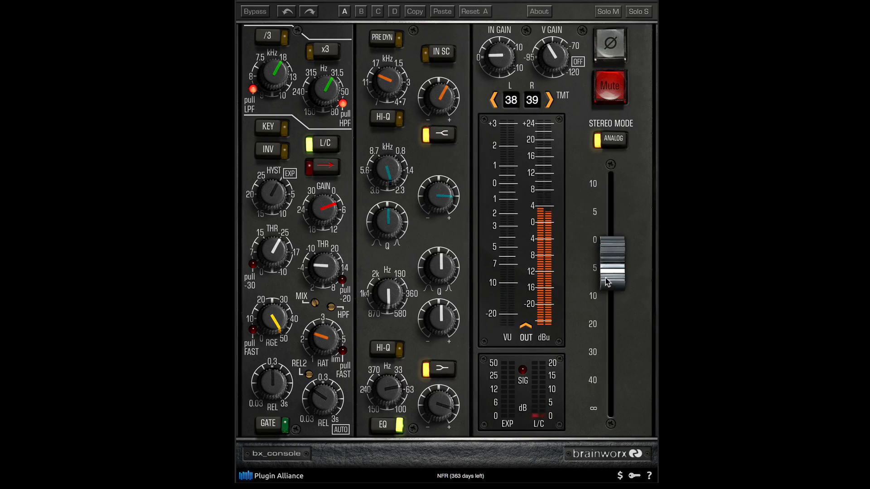
pyautogui.moveTo(607, 282); pyautogui.dragTo(612, 268)
pyautogui.click(611, 264)
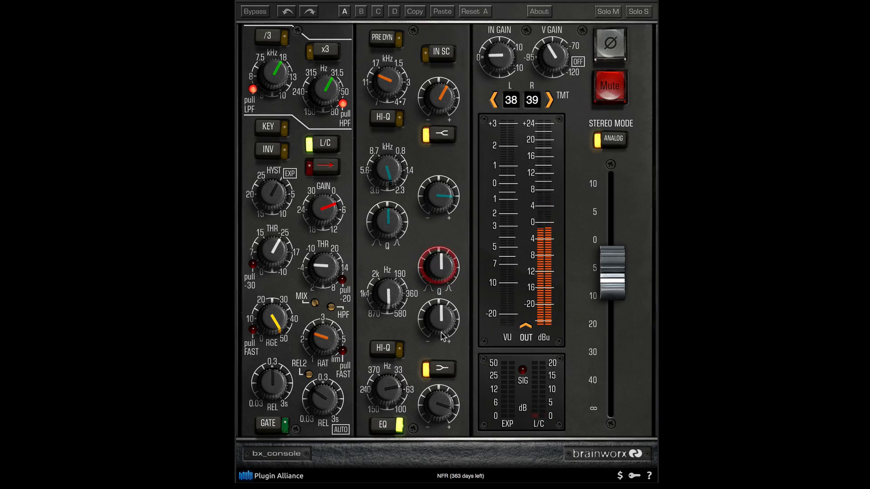
# Boost the low-mid EQ band's gain and adjust its frequency.
pyautogui.moveTo(441, 327); pyautogui.dragTo(441, 302)
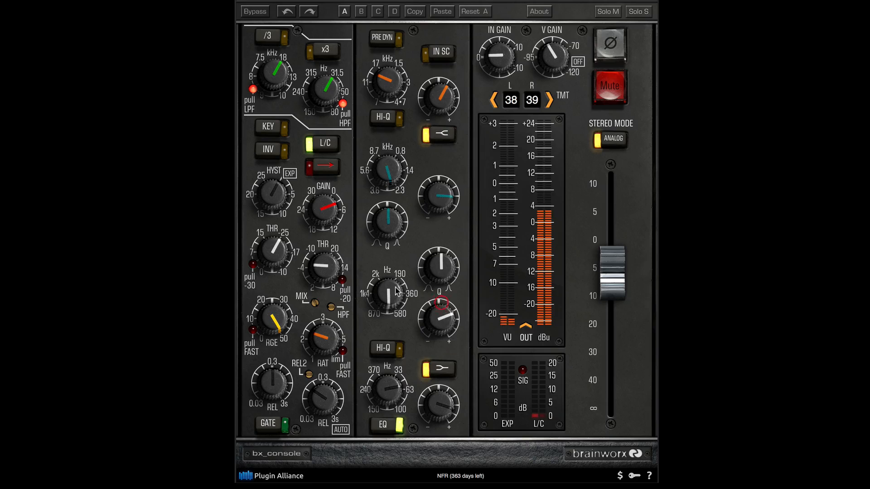
pyautogui.moveTo(396, 288); pyautogui.dragTo(396, 279)
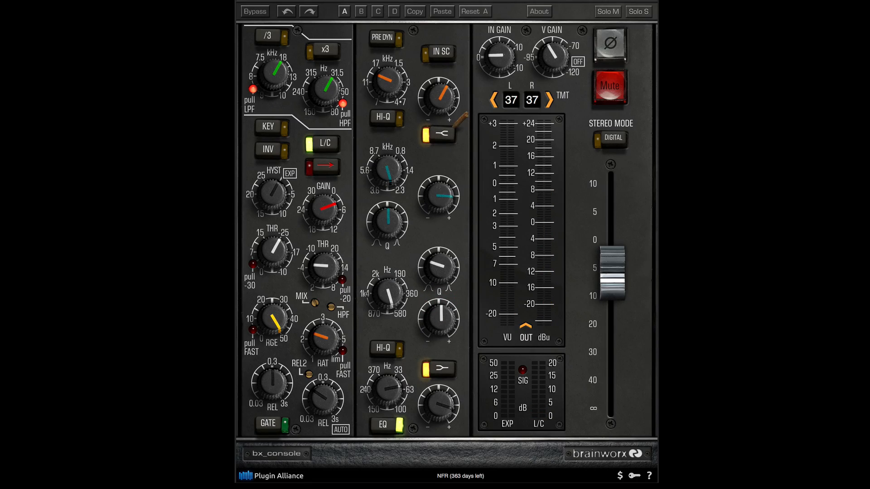
pyautogui.click(135, 222)
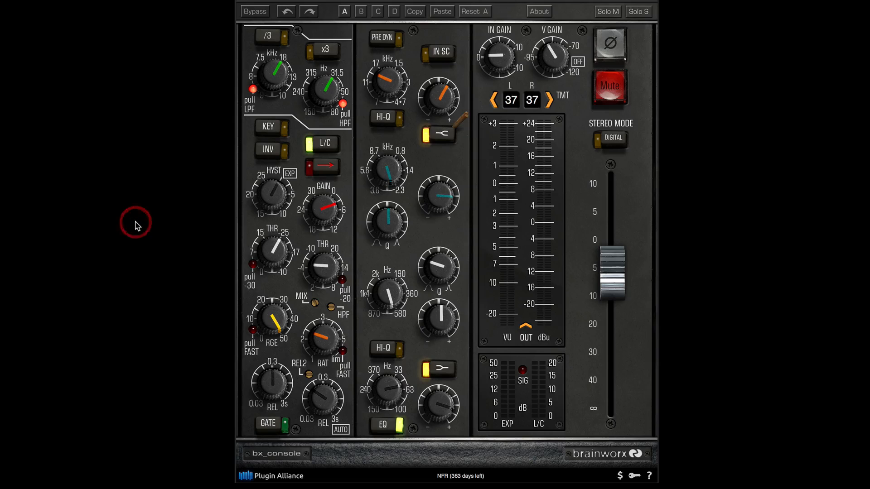